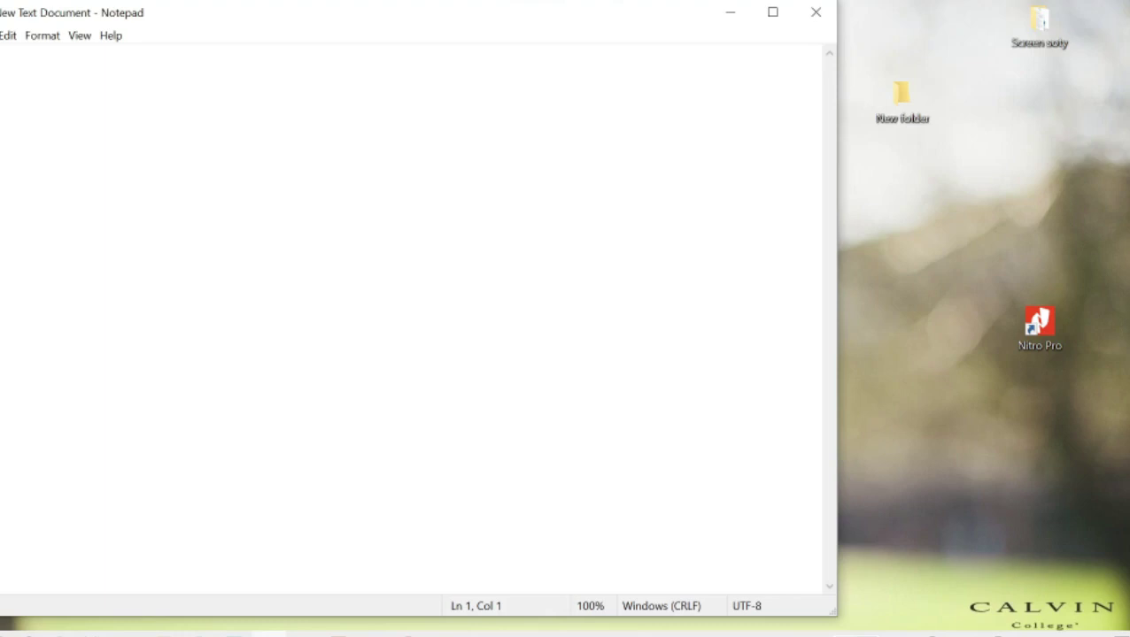
Open the desktop's New folder and bring up the context menu for the 1. Chapter I Introduction 2023_Template PDF.
{"action": "left_click", "coordinate": [1031, 328]}
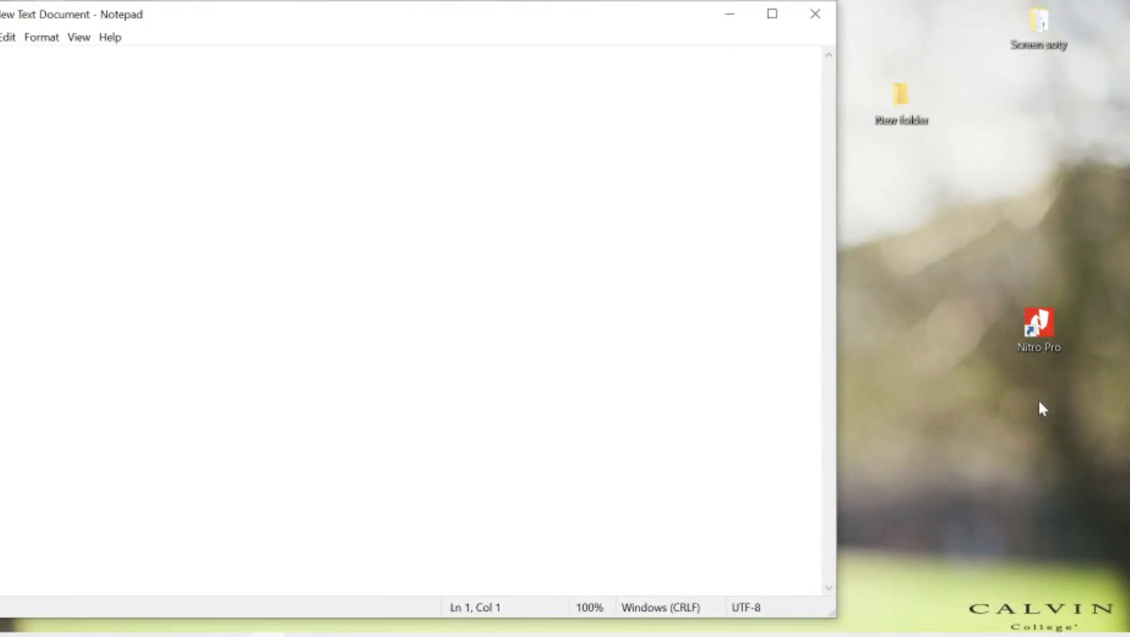
{"action": "left_click", "coordinate": [901, 99]}
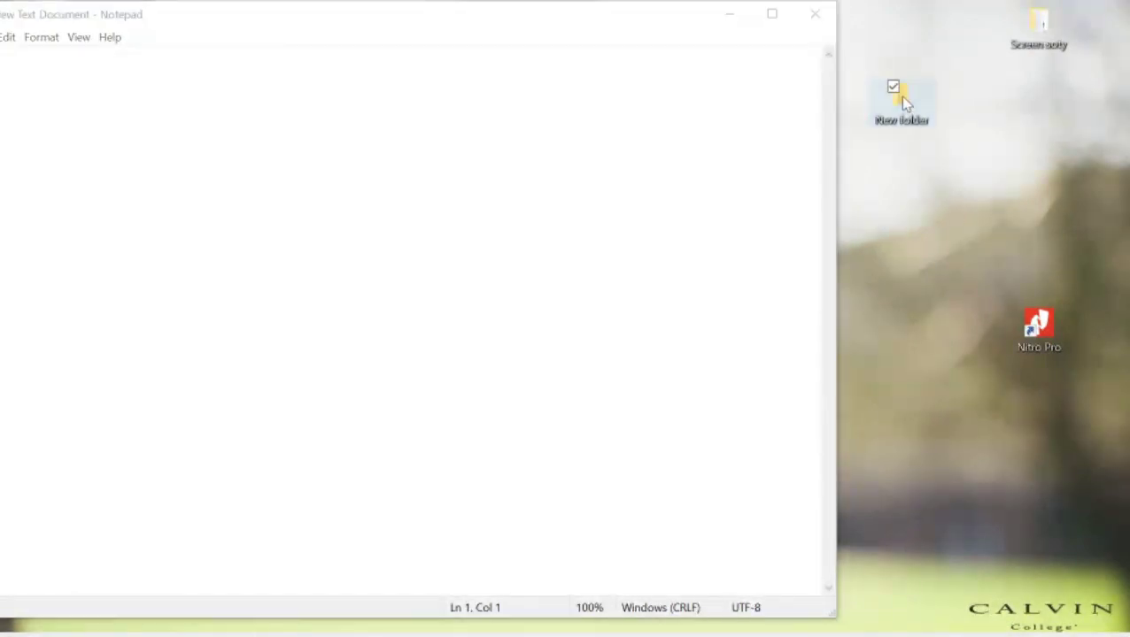
{"action": "double_click", "coordinate": [899, 97]}
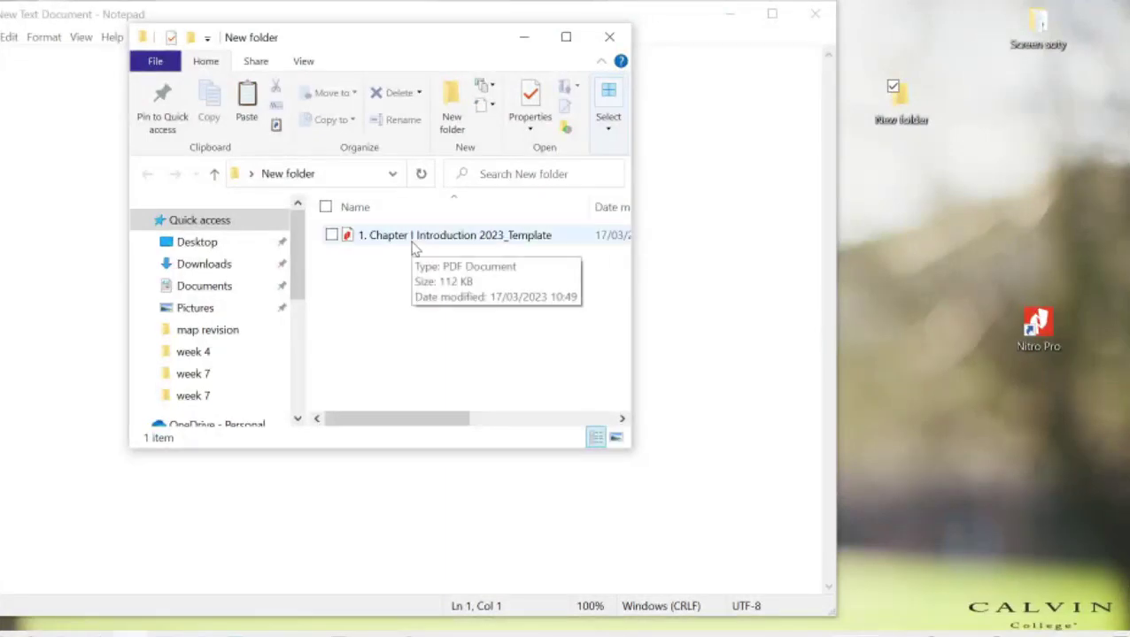
{"action": "right_click", "coordinate": [412, 249]}
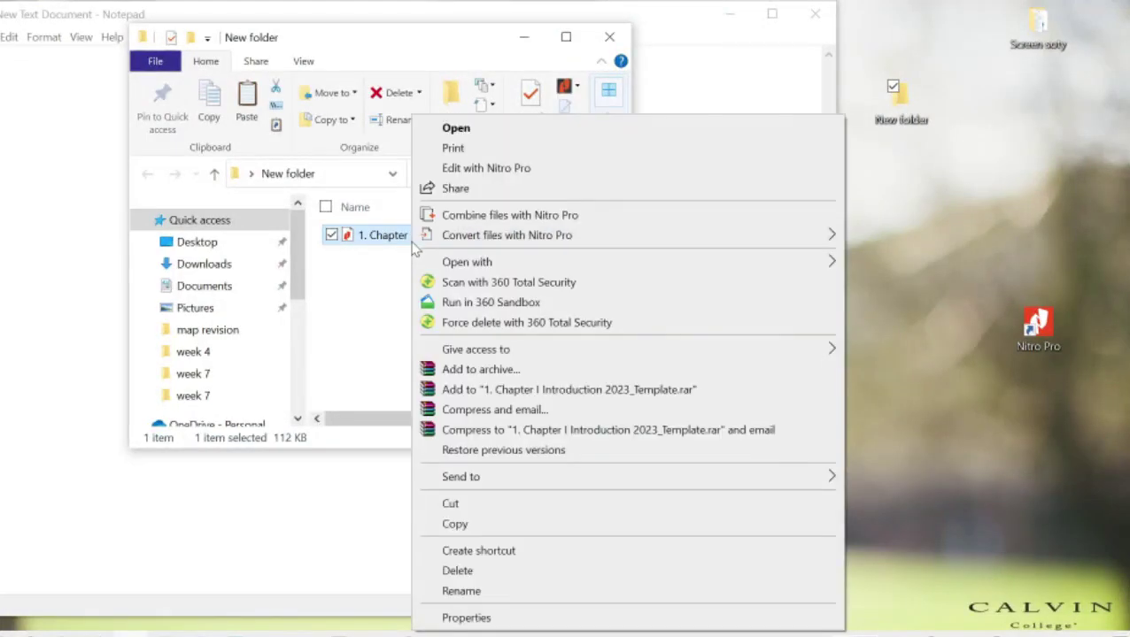
Open 1. Chapter I Introduction 2023_Template in Nitro Pro, skim its pages, and show the Convert tools.
{"action": "left_click", "coordinate": [472, 131]}
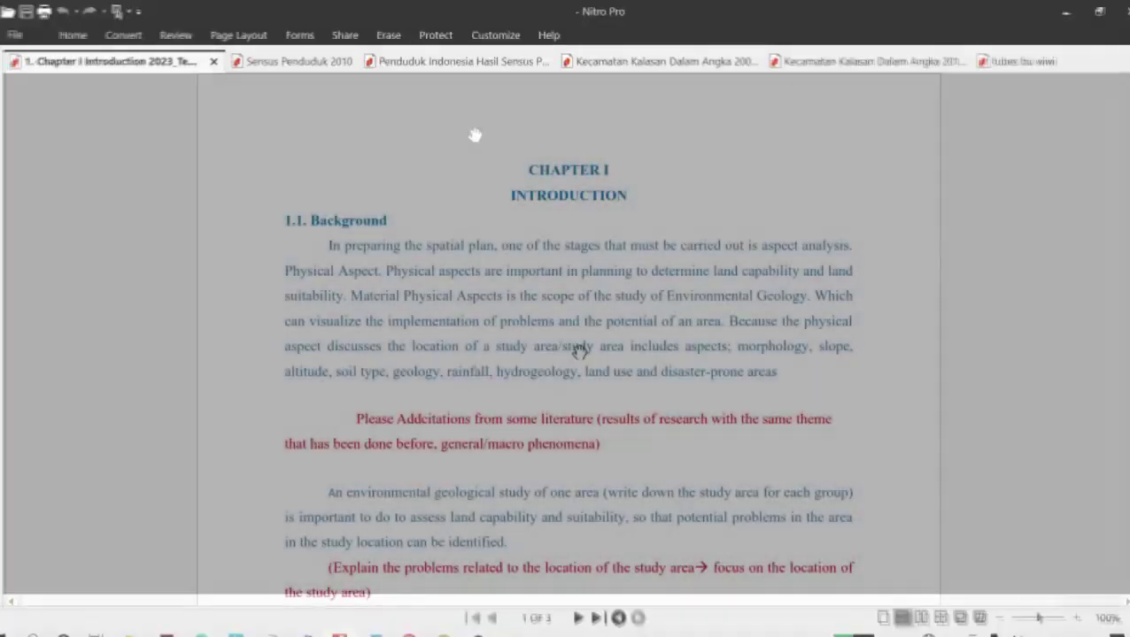
{"action": "scroll", "coordinate": [576, 367], "scroll_direction": "down", "scroll_amount": 3}
{"action": "scroll", "coordinate": [576, 367], "scroll_direction": "up", "scroll_amount": 3}
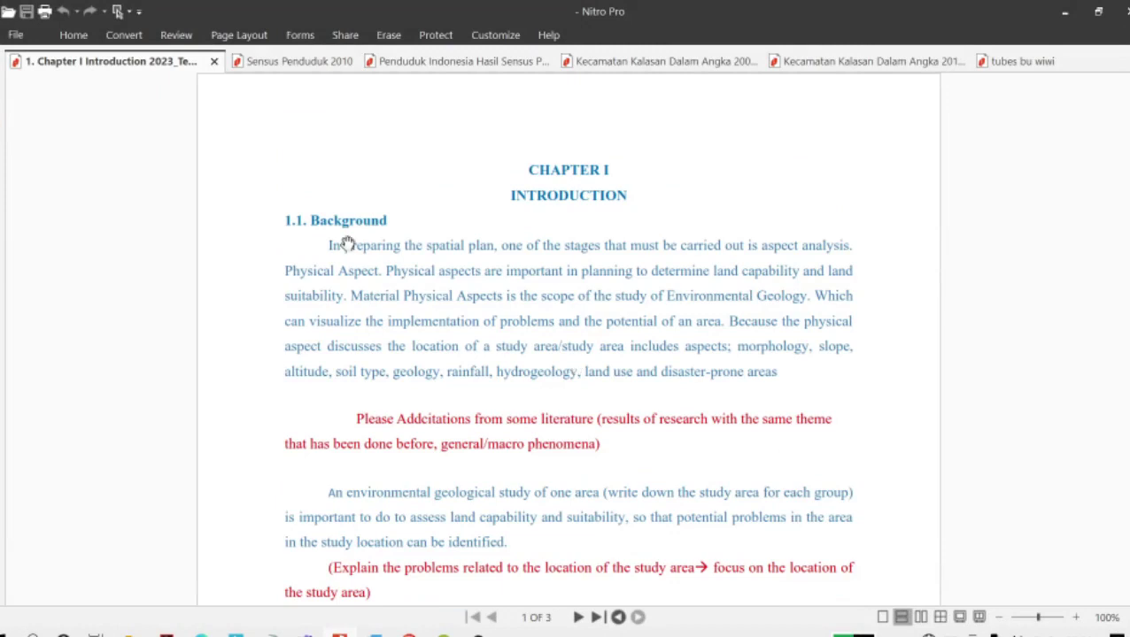
{"action": "left_click", "coordinate": [124, 35]}
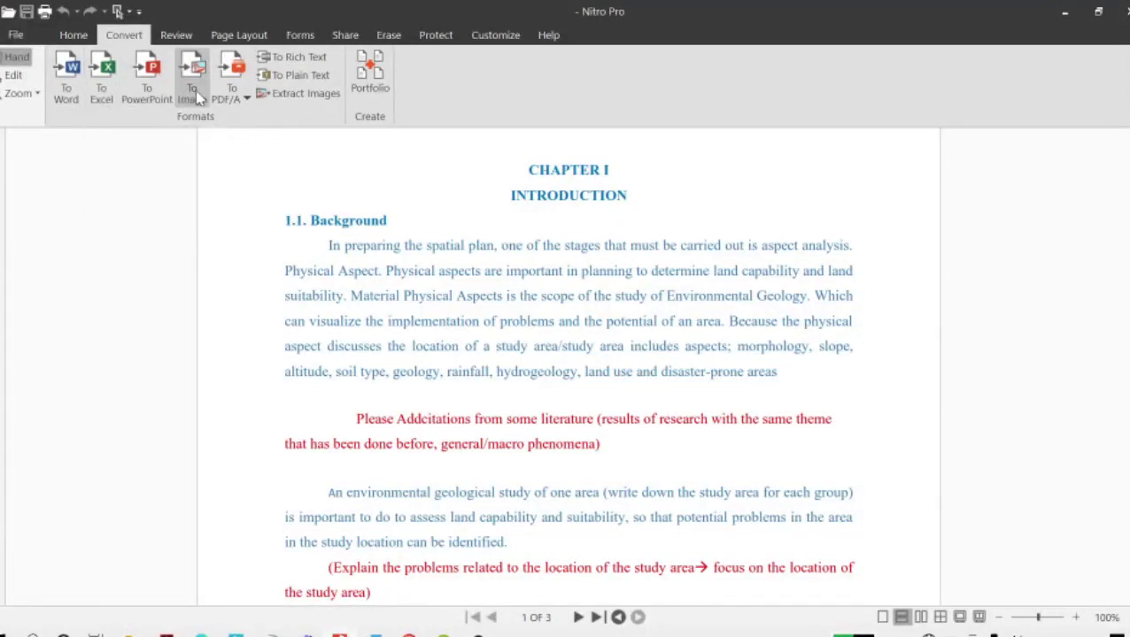
Use To Word to convert all 3 pages into 1. Chapter I Introduction 2023_Template.docx.
{"action": "left_click", "coordinate": [64, 86]}
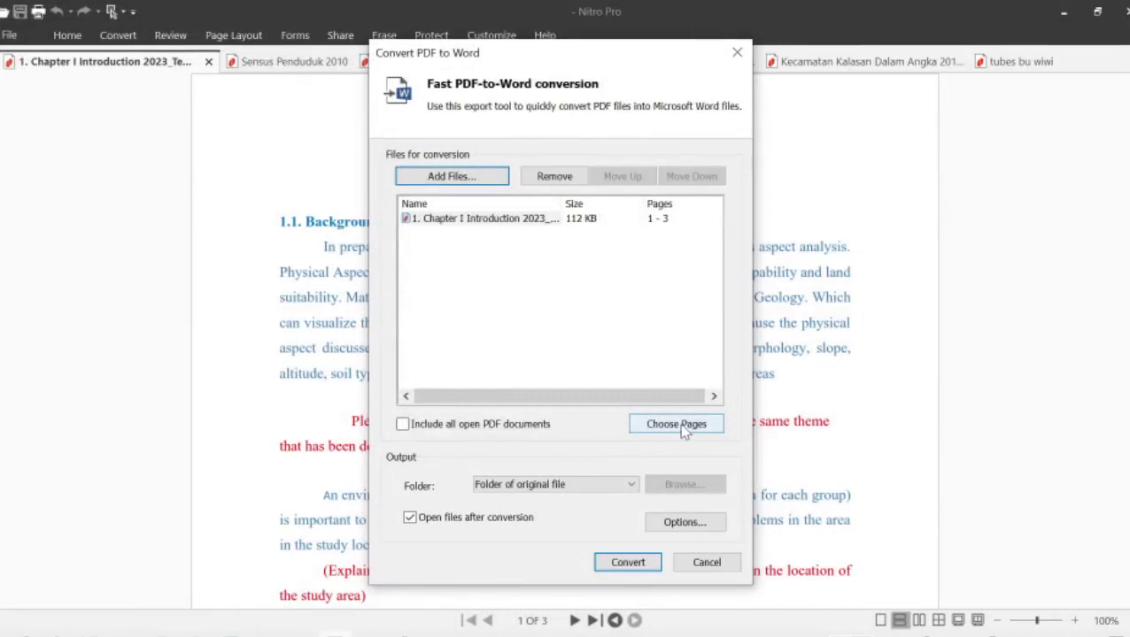
{"action": "left_click", "coordinate": [680, 425]}
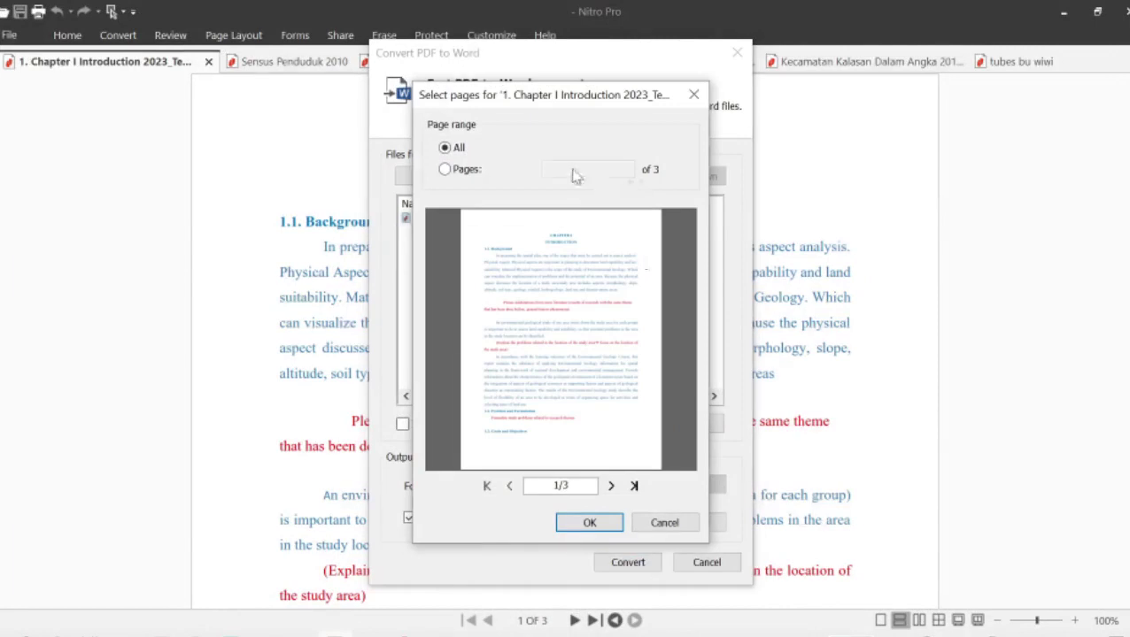
{"action": "left_click", "coordinate": [445, 170]}
{"action": "type", "text": "1"}
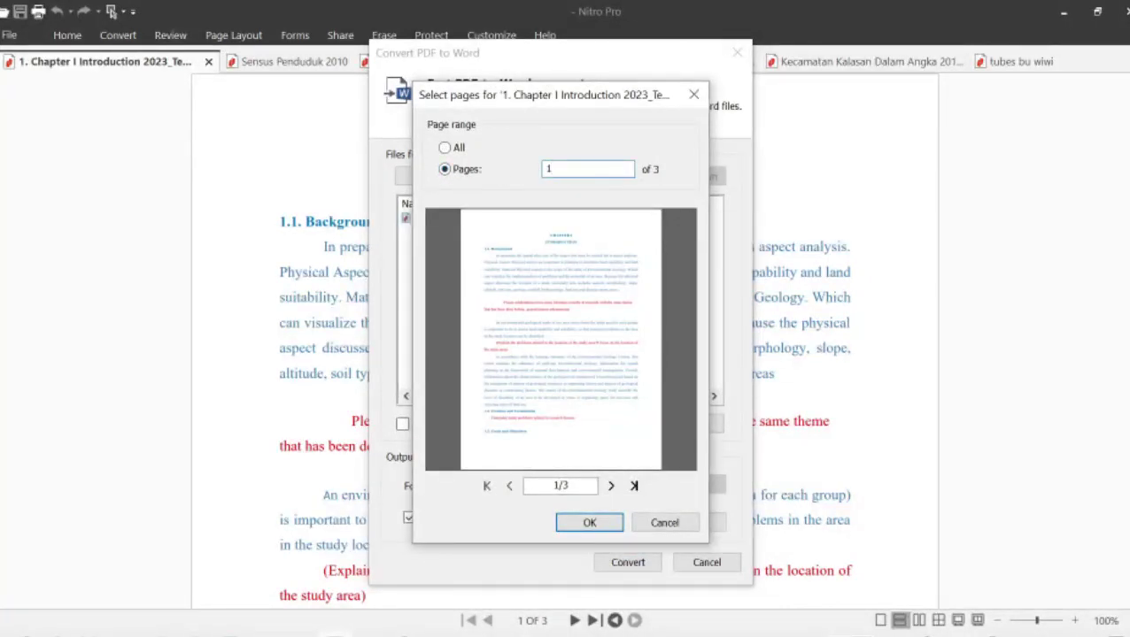
{"action": "key", "text": "BackSpace"}
{"action": "type", "text": "2"}
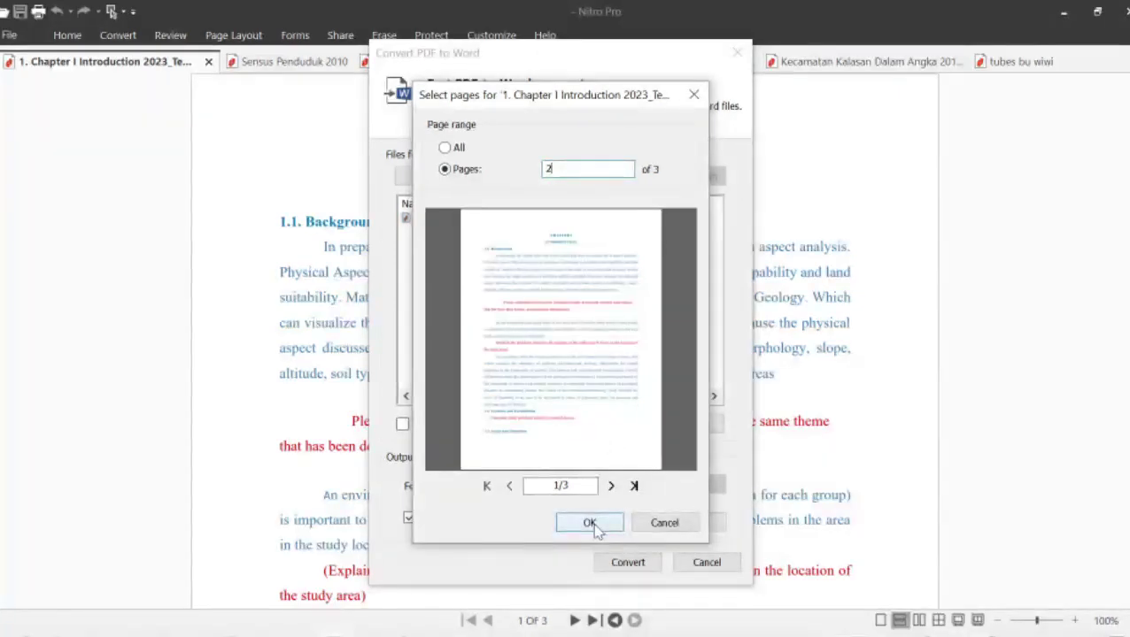
{"action": "left_click", "coordinate": [664, 524]}
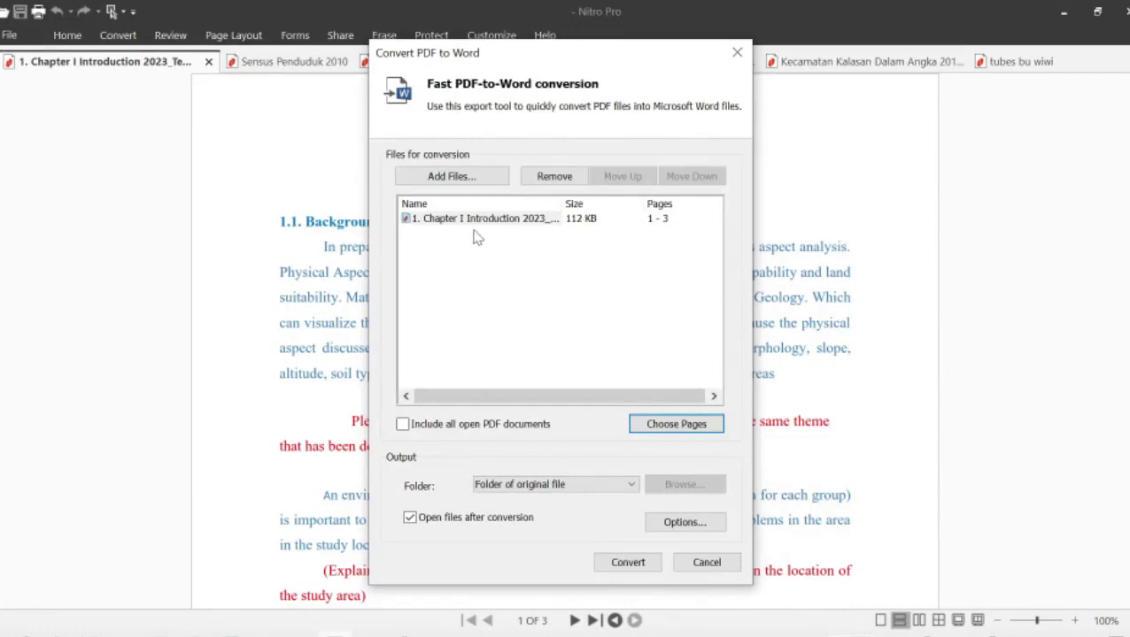
{"action": "left_click", "coordinate": [628, 564]}
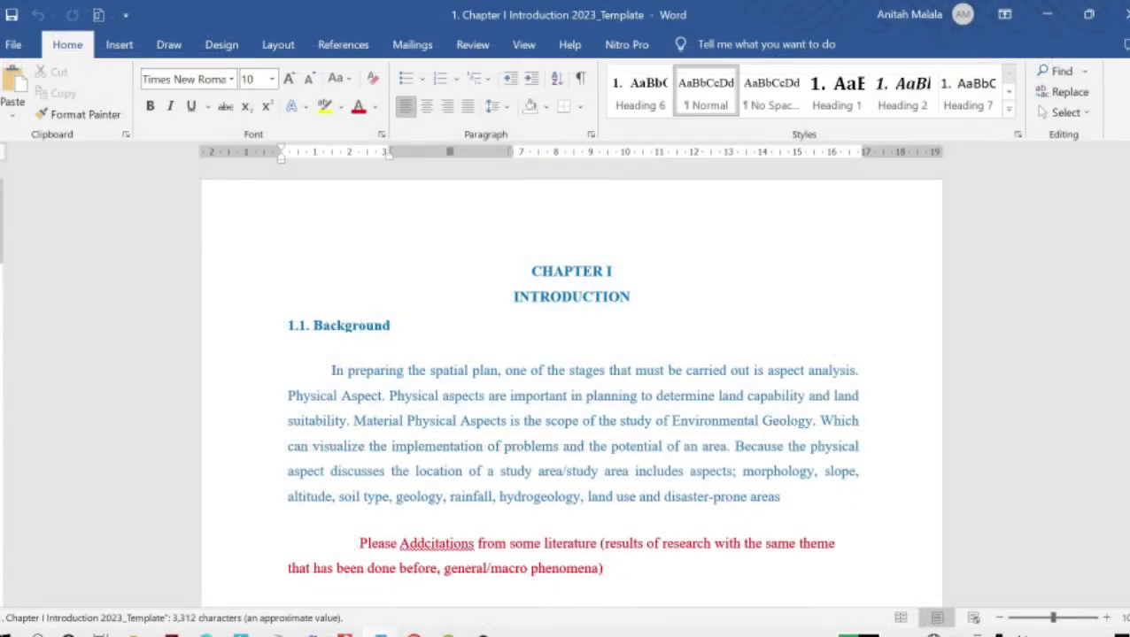
Minimize Word and Nitro Pro to reveal the 17.1 KB .docx beside the PDF in New folder.
{"action": "left_click", "coordinate": [1049, 19]}
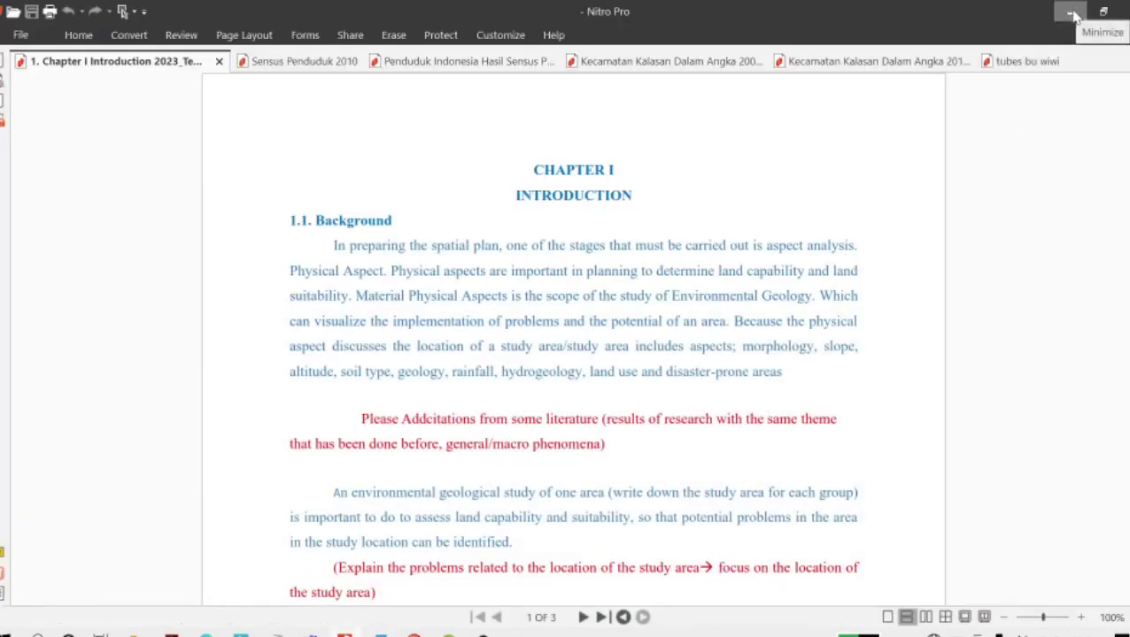
{"action": "left_click", "coordinate": [1070, 11]}
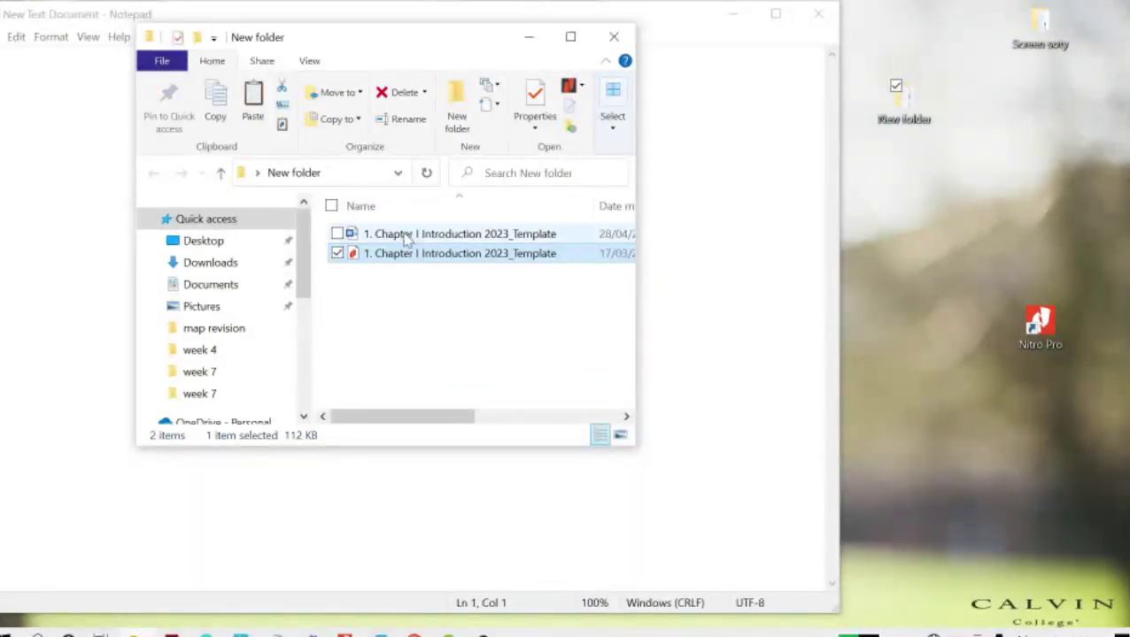
{"action": "mouse_move", "coordinate": [406, 238]}
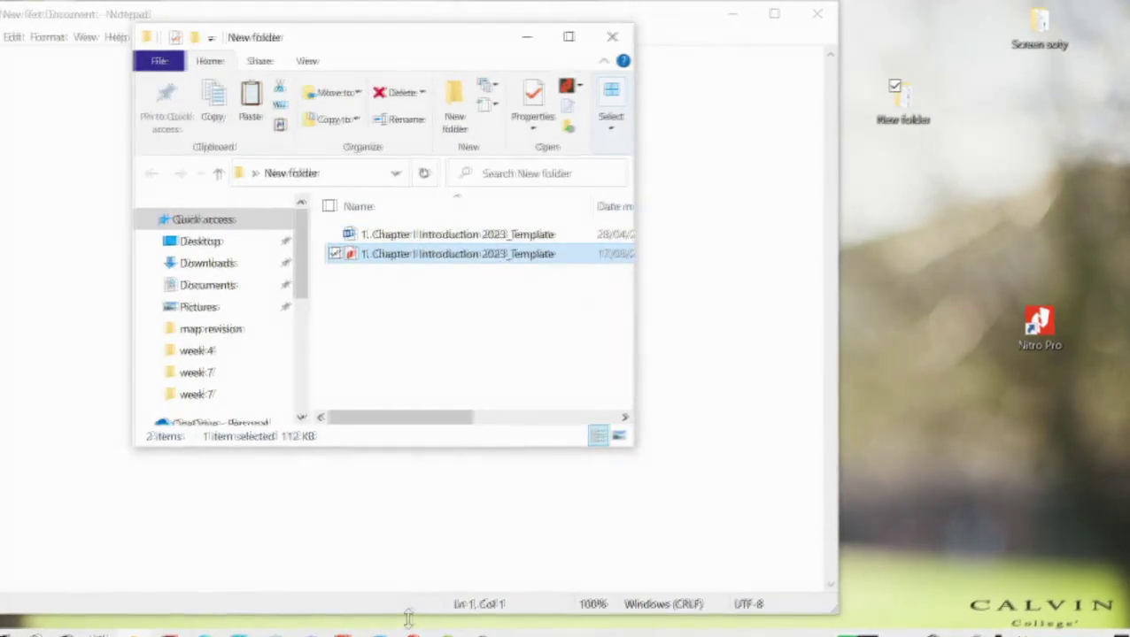
Delete a character in the converted chapter text to test editing, then close it with Don't Save.
{"action": "left_click", "coordinate": [379, 630]}
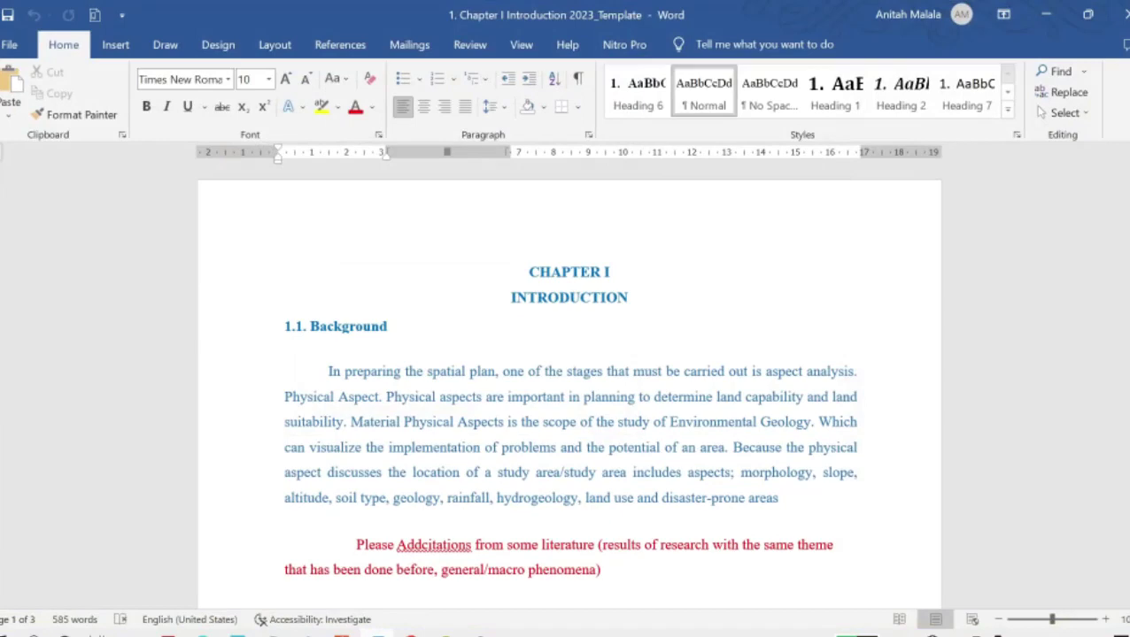
{"action": "scroll", "coordinate": [568, 389], "scroll_direction": "down", "scroll_amount": 5}
{"action": "left_click", "coordinate": [588, 398]}
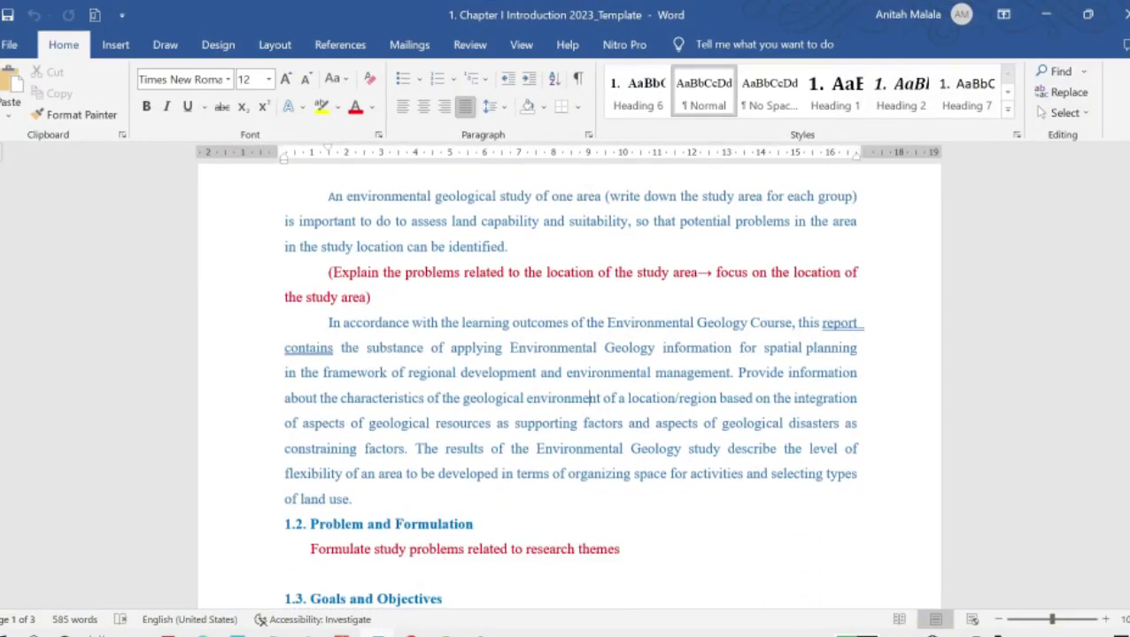
{"action": "key", "text": "BackSpace"}
{"action": "key", "text": "BackSpace"}
{"action": "key", "text": "BackSpace"}
{"action": "key", "text": "BackSpace"}
{"action": "key", "text": "BackSpace"}
{"action": "key", "text": "BackSpace"}
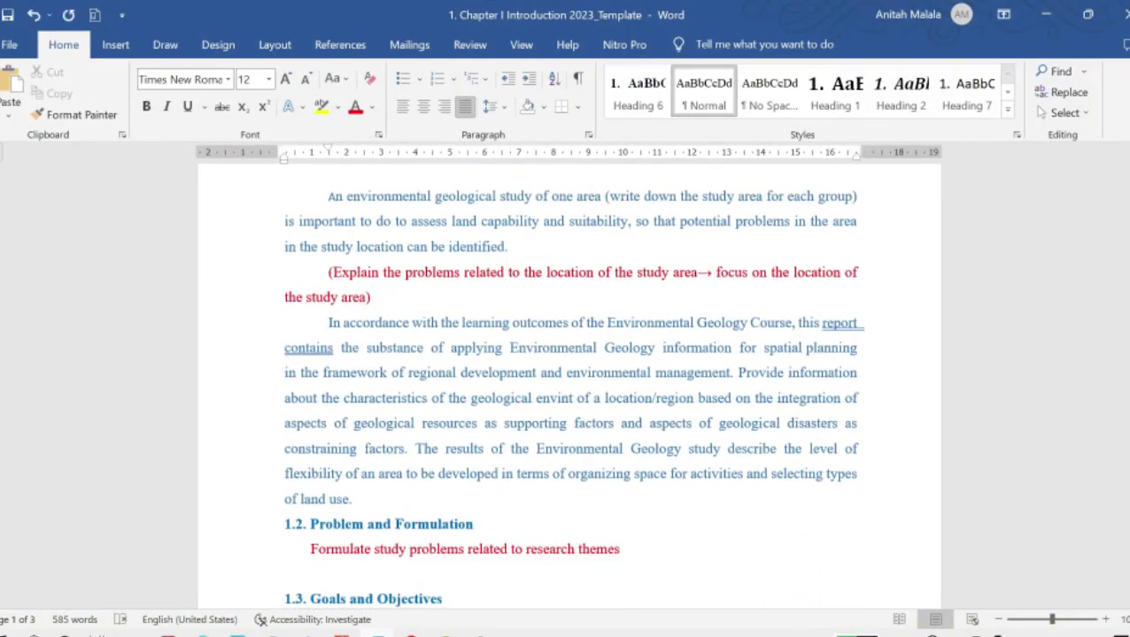
{"action": "scroll", "coordinate": [571, 390], "scroll_direction": "up", "scroll_amount": 6}
{"action": "scroll", "coordinate": [571, 390], "scroll_direction": "down", "scroll_amount": 4}
{"action": "scroll", "coordinate": [568, 389], "scroll_direction": "up", "scroll_amount": 4}
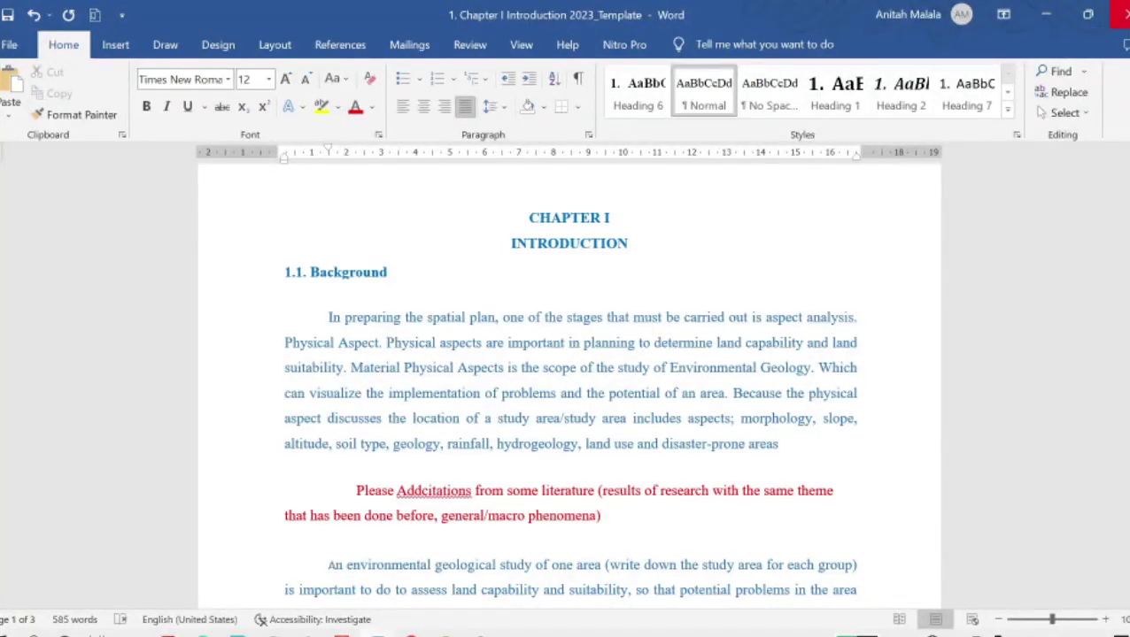
{"action": "left_click", "coordinate": [1120, 14]}
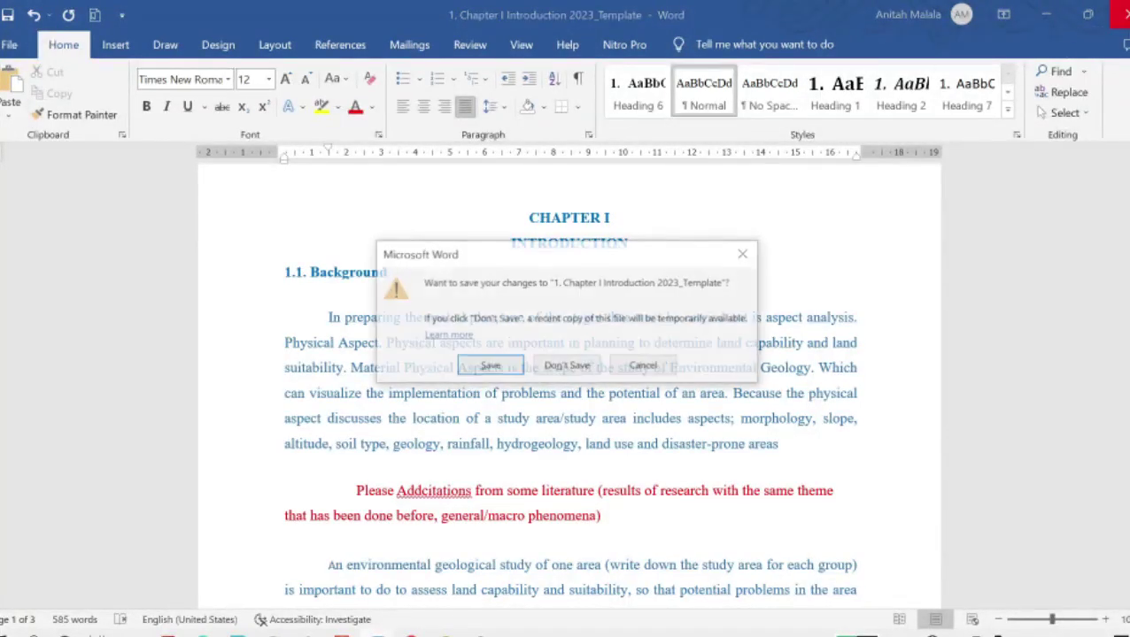
{"action": "left_click", "coordinate": [563, 365]}
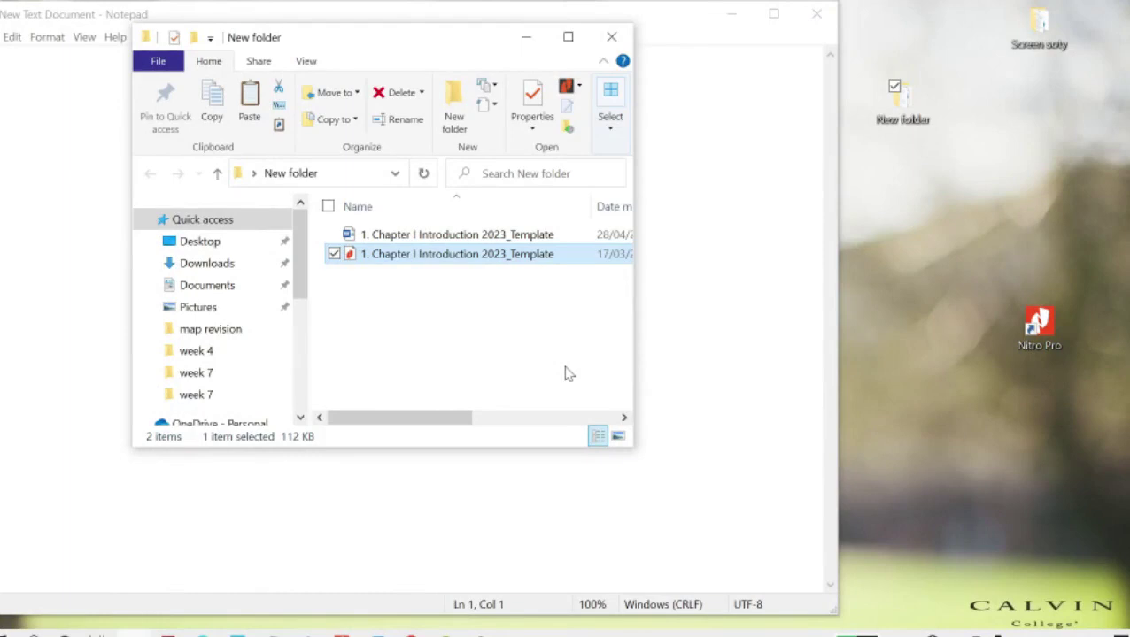
Open the chapter PDF with Word through Open with > Choose another app > More apps.
{"action": "right_click", "coordinate": [400, 264]}
{"action": "mouse_move", "coordinate": [456, 266]}
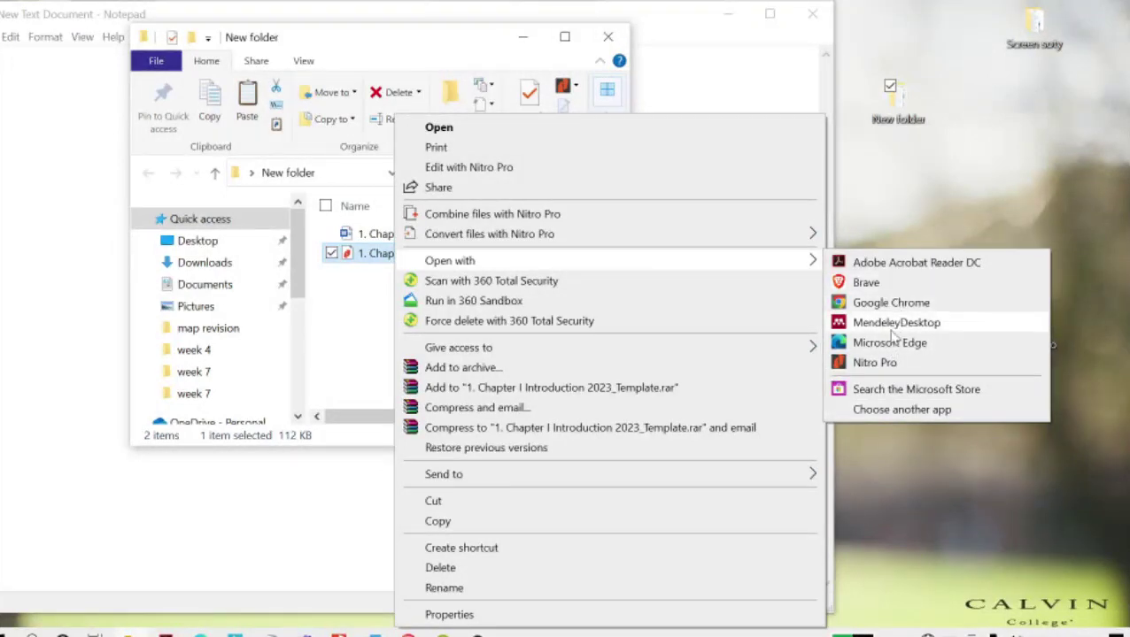
{"action": "left_click", "coordinate": [909, 412]}
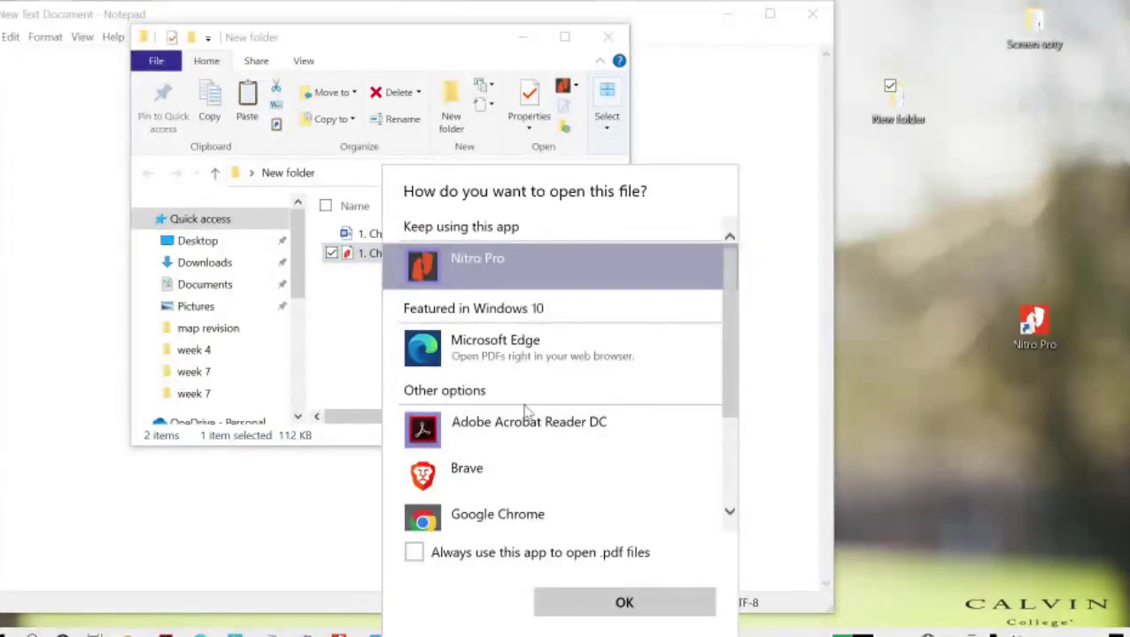
{"action": "scroll", "coordinate": [524, 415], "scroll_direction": "down", "scroll_amount": 3}
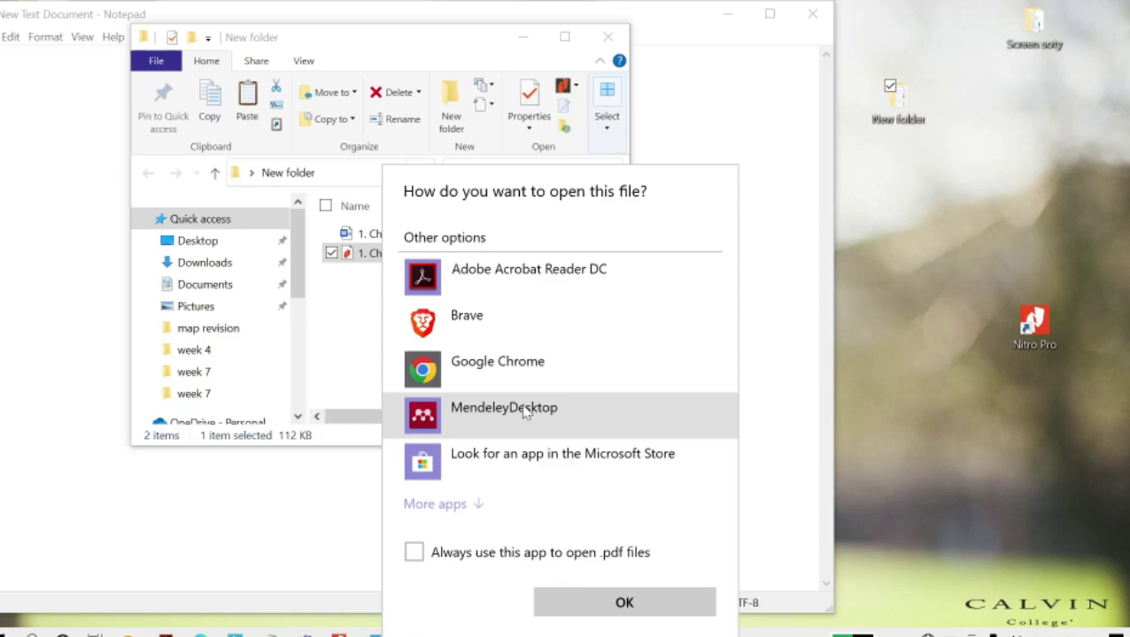
{"action": "left_click", "coordinate": [460, 503]}
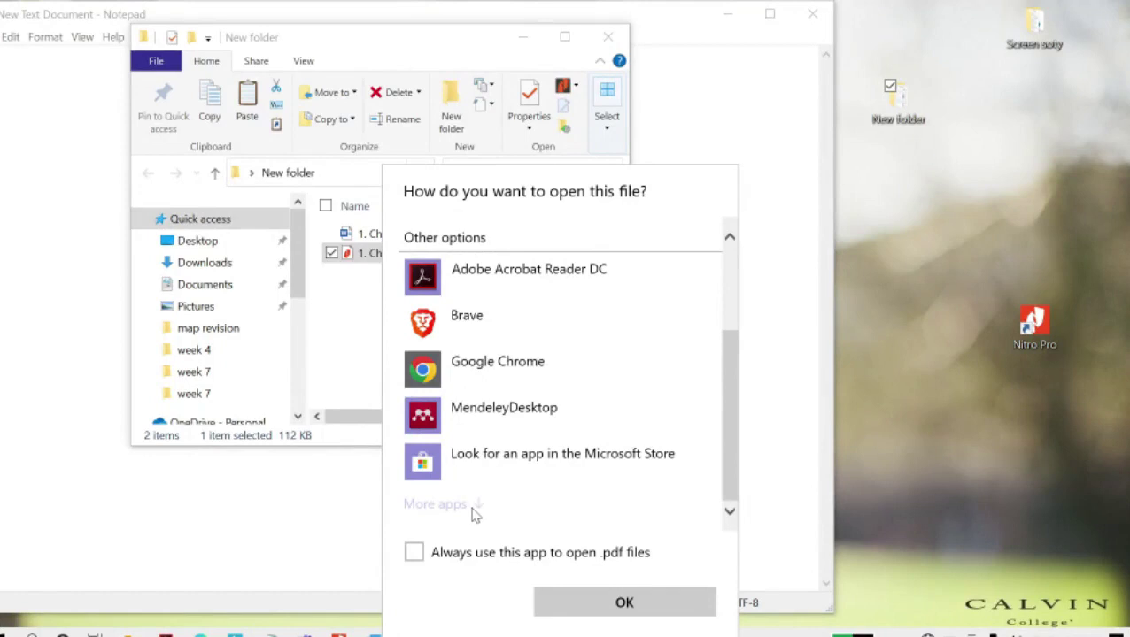
{"action": "left_click", "coordinate": [460, 504]}
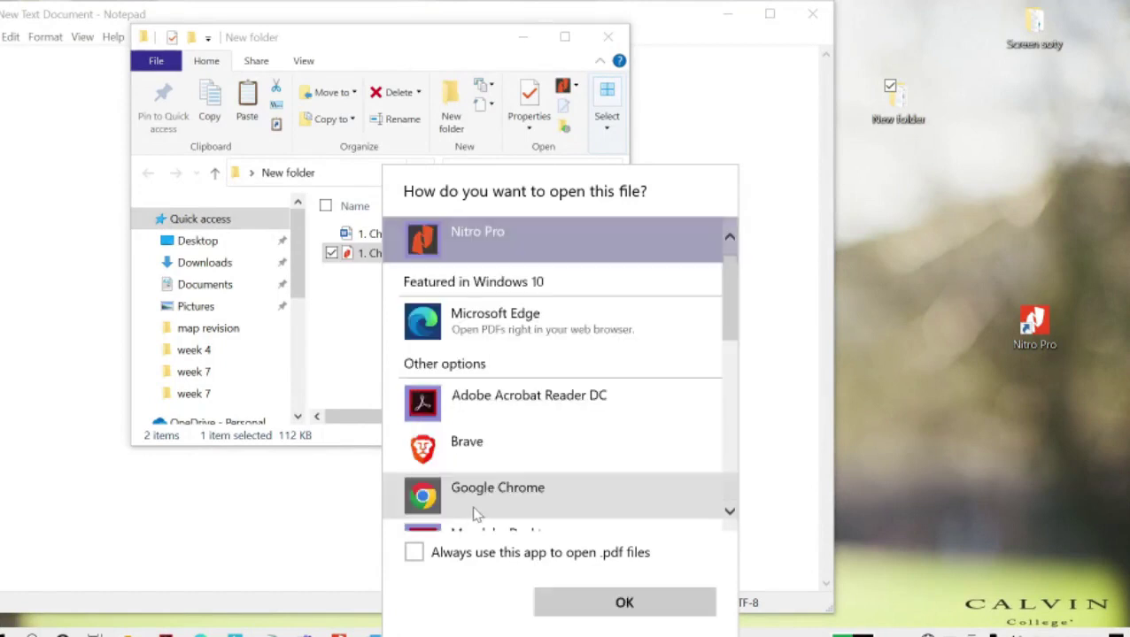
{"action": "scroll", "coordinate": [505, 496], "scroll_direction": "down", "scroll_amount": 2}
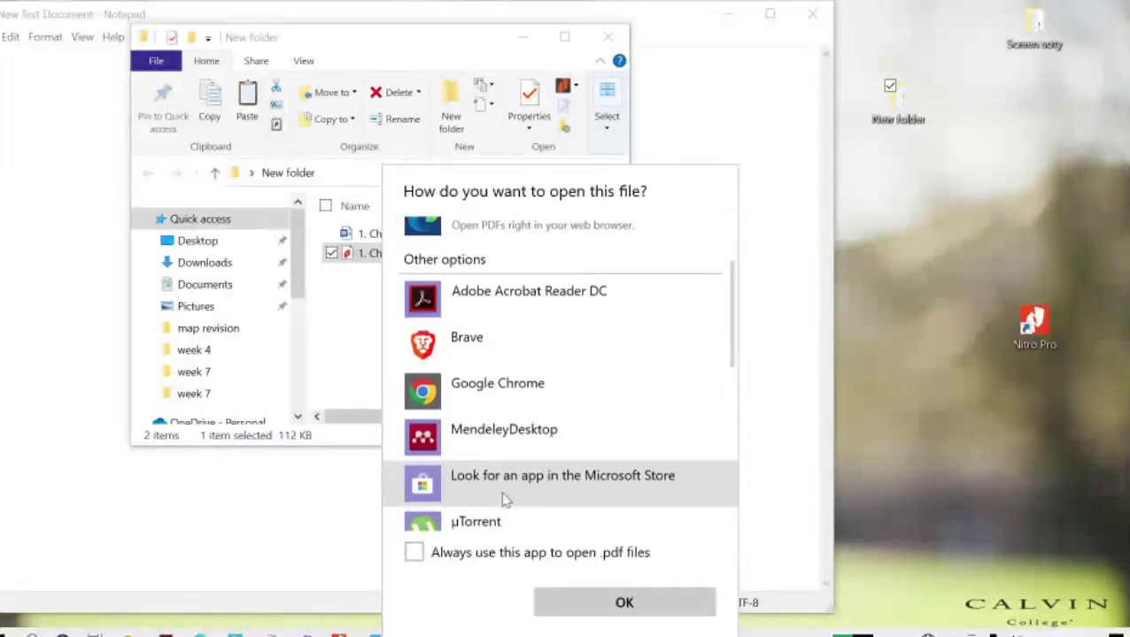
{"action": "scroll", "coordinate": [504, 500], "scroll_direction": "down", "scroll_amount": 2}
{"action": "scroll", "coordinate": [504, 501], "scroll_direction": "down", "scroll_amount": 2}
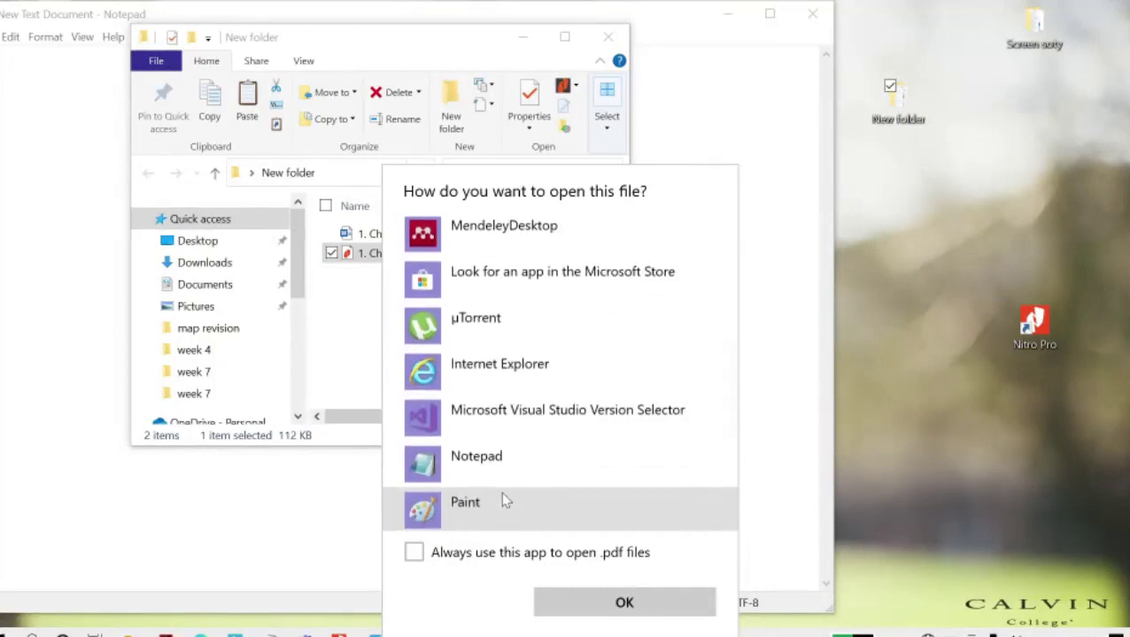
{"action": "scroll", "coordinate": [504, 501], "scroll_direction": "down", "scroll_amount": 5}
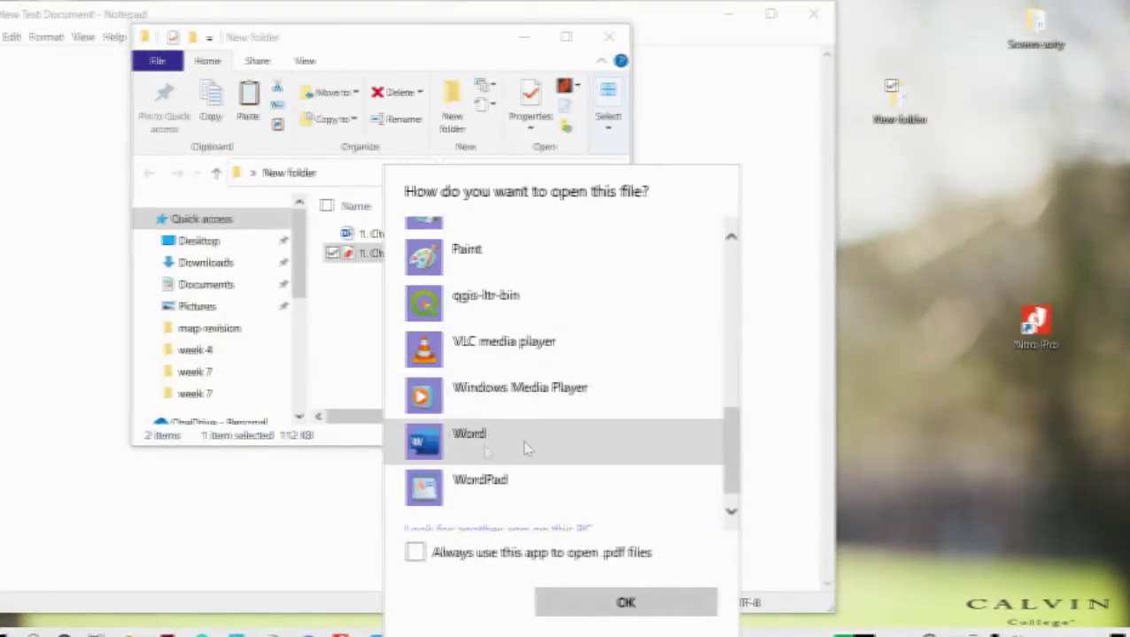
{"action": "left_click", "coordinate": [487, 453]}
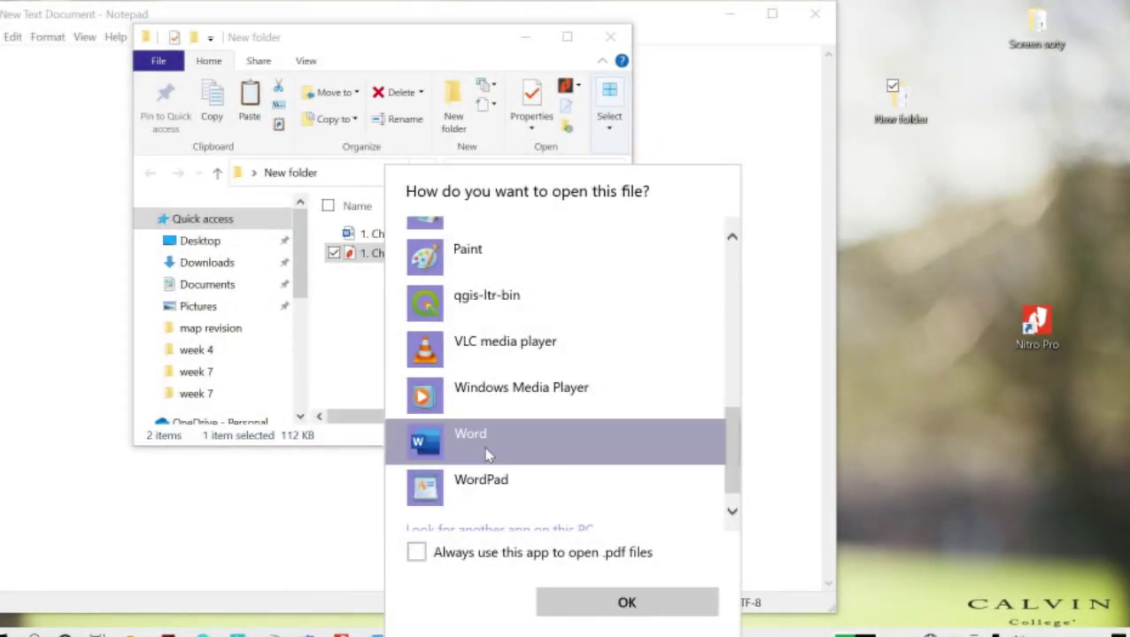
{"action": "left_click", "coordinate": [627, 603]}
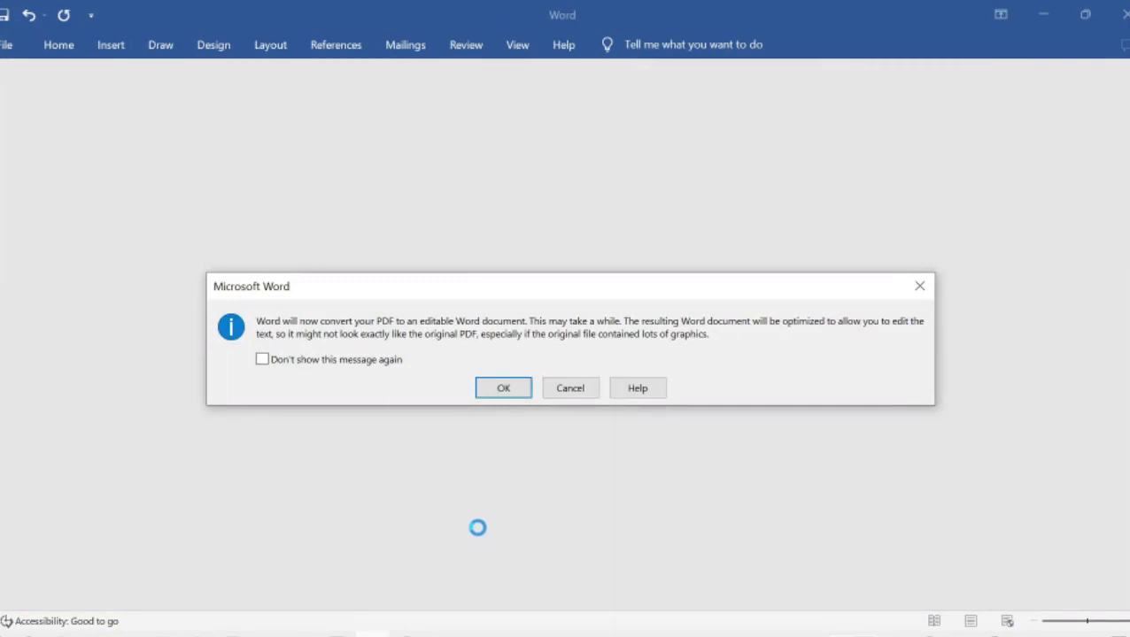
Confirm the conversion notice and press Enable Editing on the 3-page, 585-word converted chapter.
{"action": "left_click", "coordinate": [504, 389]}
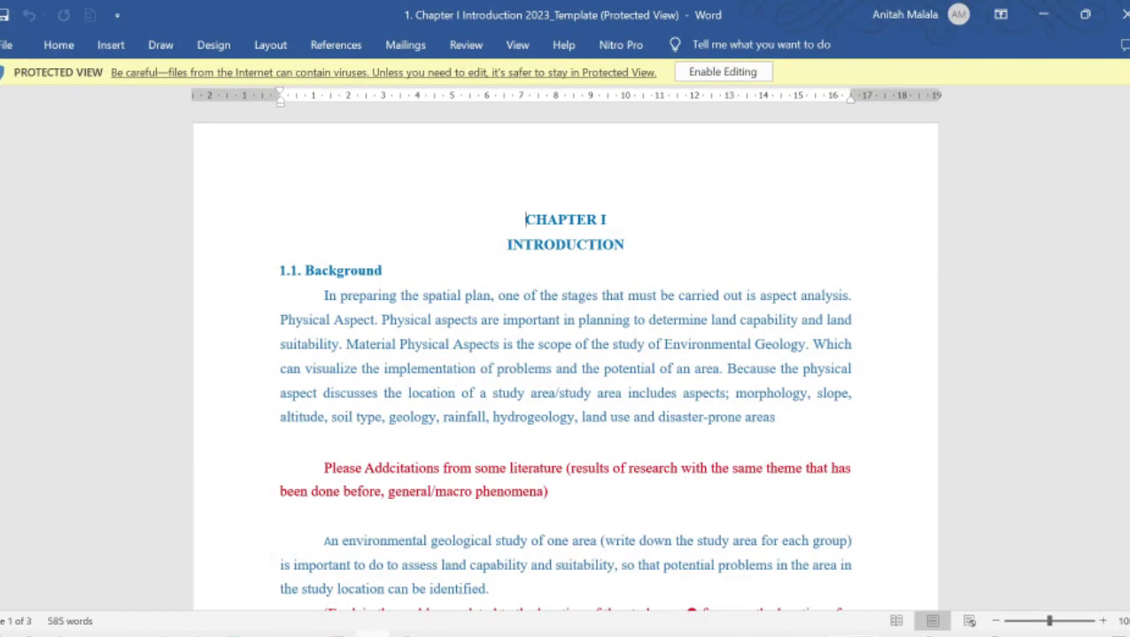
{"action": "left_click", "coordinate": [720, 74]}
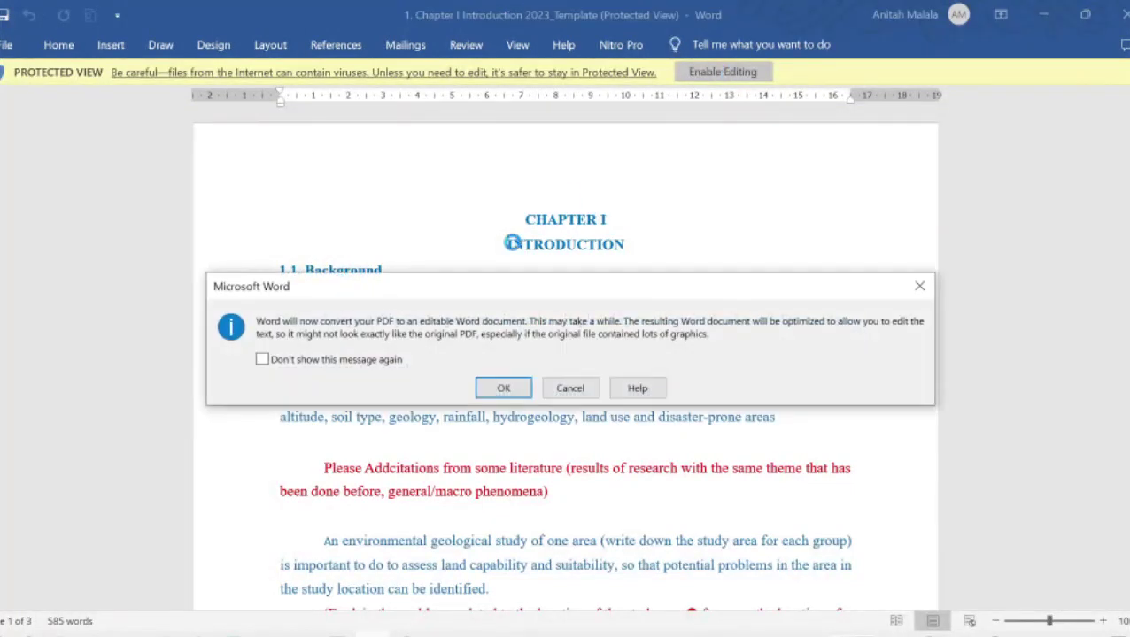
{"action": "left_click", "coordinate": [504, 390]}
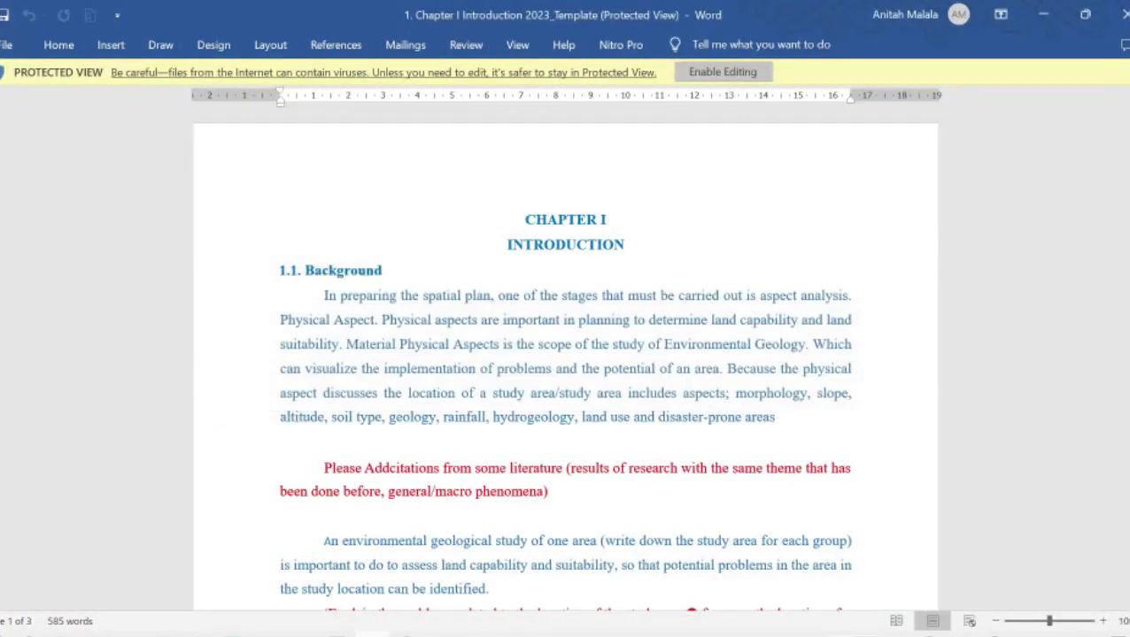